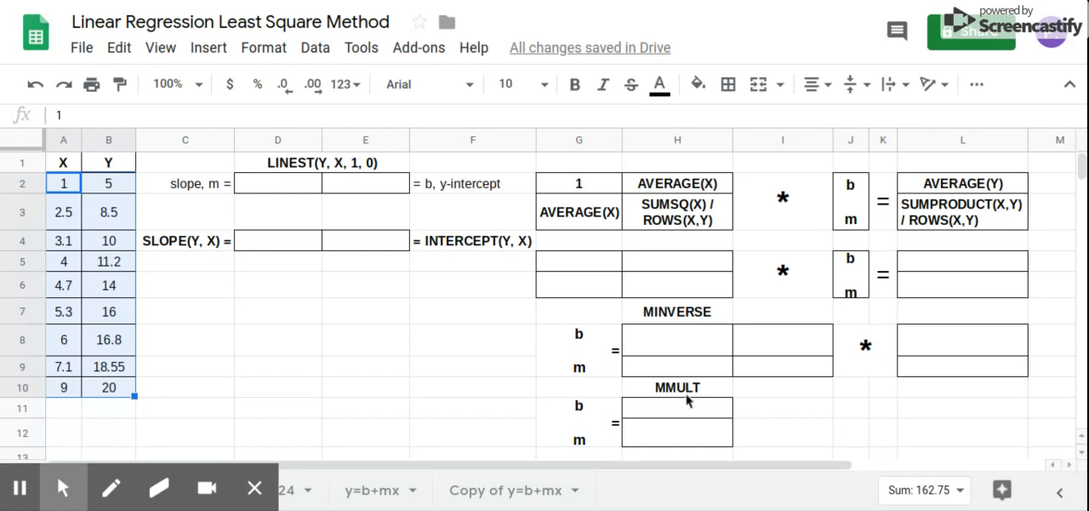
# Enter a LINEST formula in D2 using the Y values B2:B10 and the X values A2:A10
pyautogui.click(306, 193)
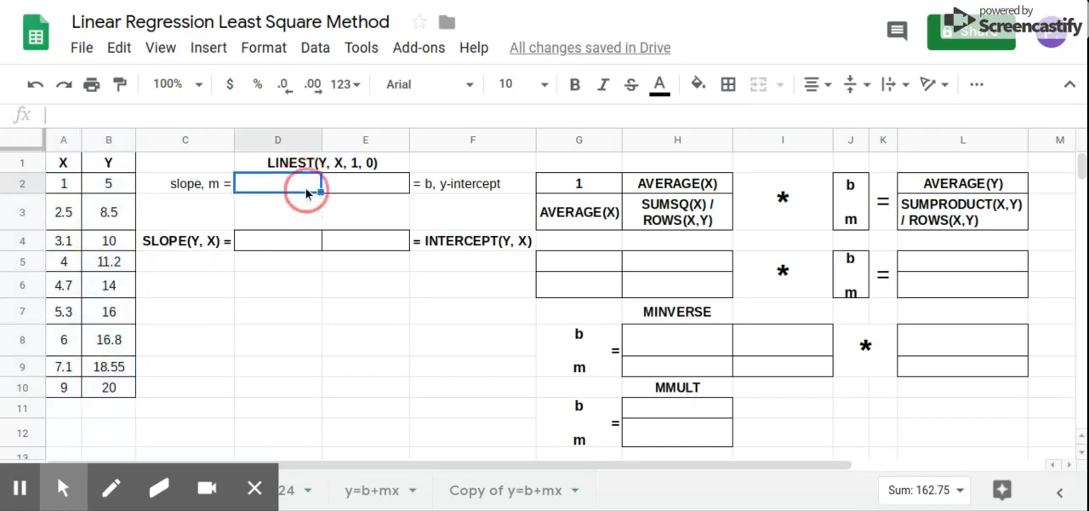
pyautogui.write('=')
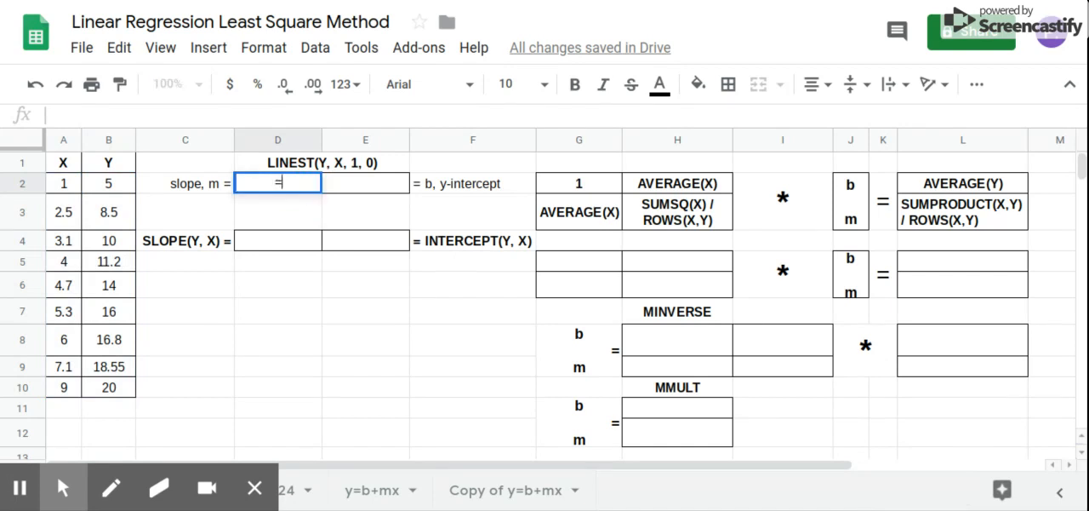
pyautogui.write('linest')
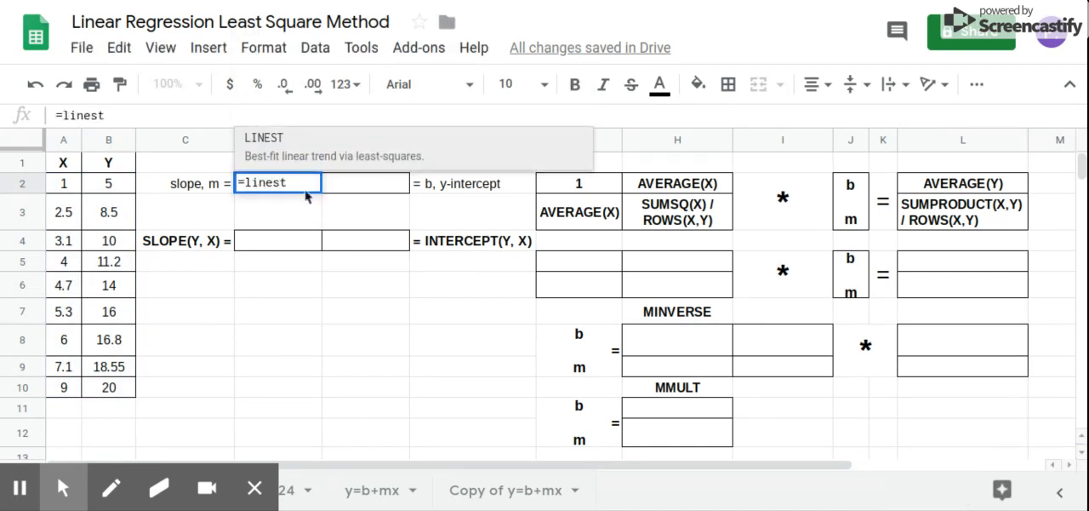
pyautogui.click(299, 147)
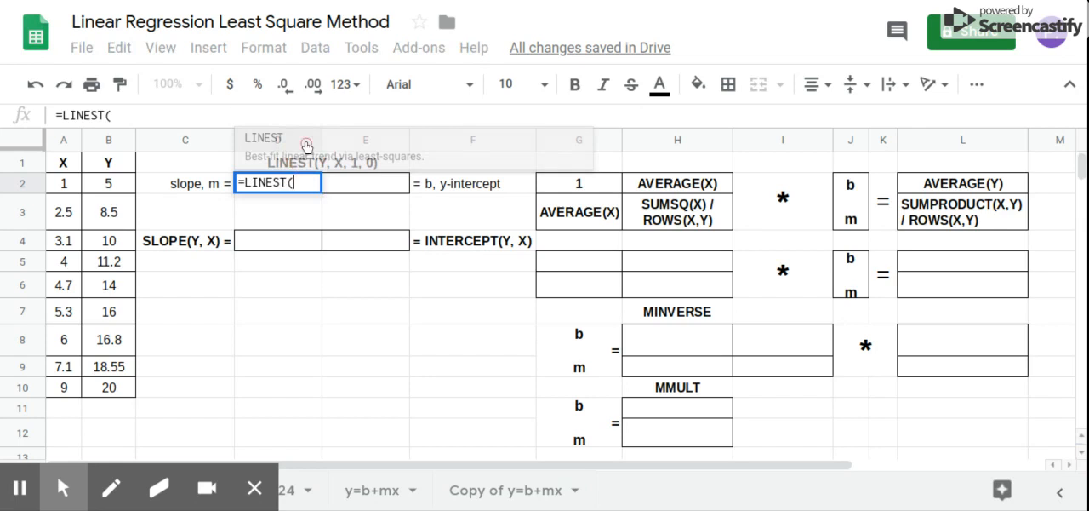
pyautogui.moveTo(108, 184); pyautogui.dragTo(113, 380)
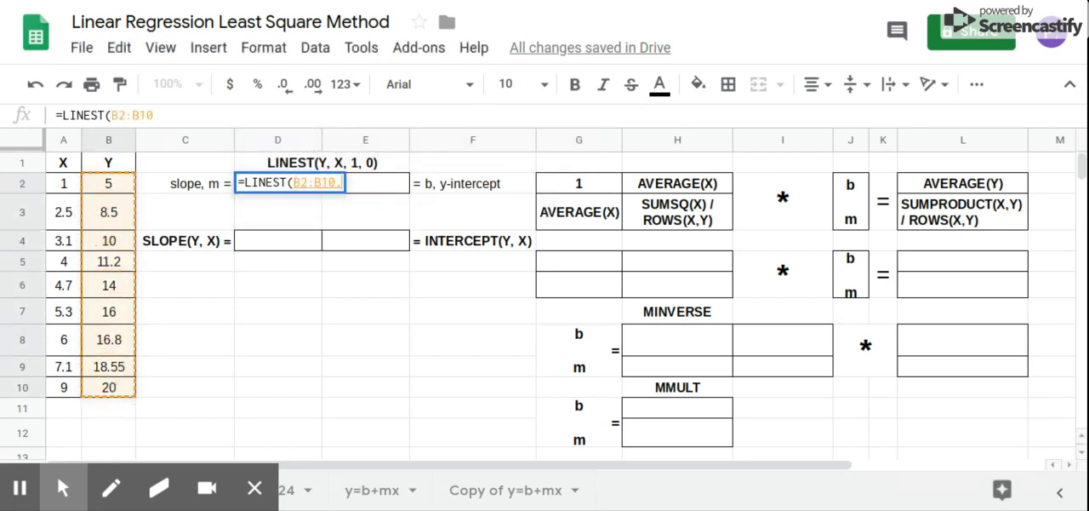
pyautogui.write(',')
pyautogui.moveTo(68, 190); pyautogui.dragTo(66, 385)
pyautogui.press('Return')
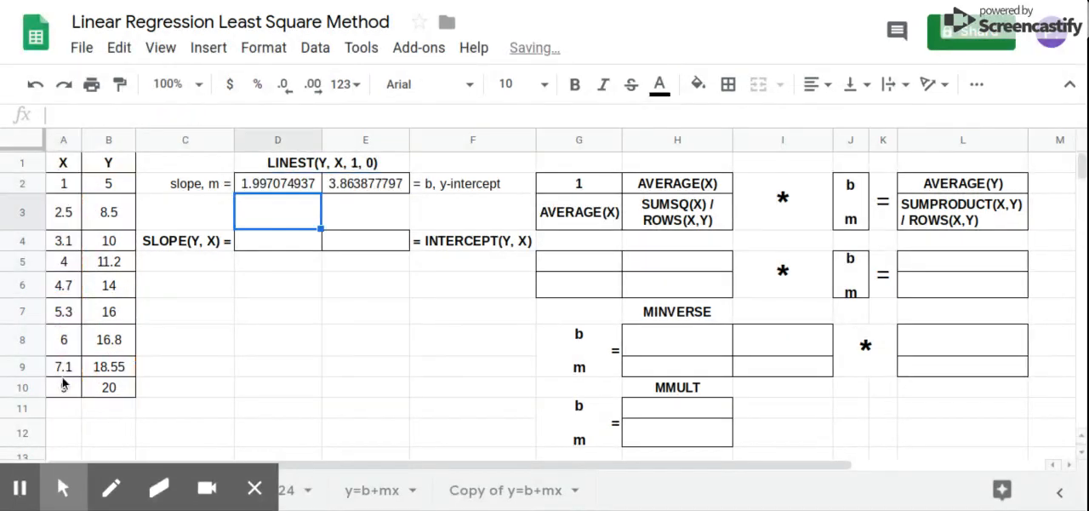
# Calculate the slope in D4 with a SLOPE formula on Y values B2:B10 and X values A2:A10
pyautogui.click(278, 246)
pyautogui.write('=slop')
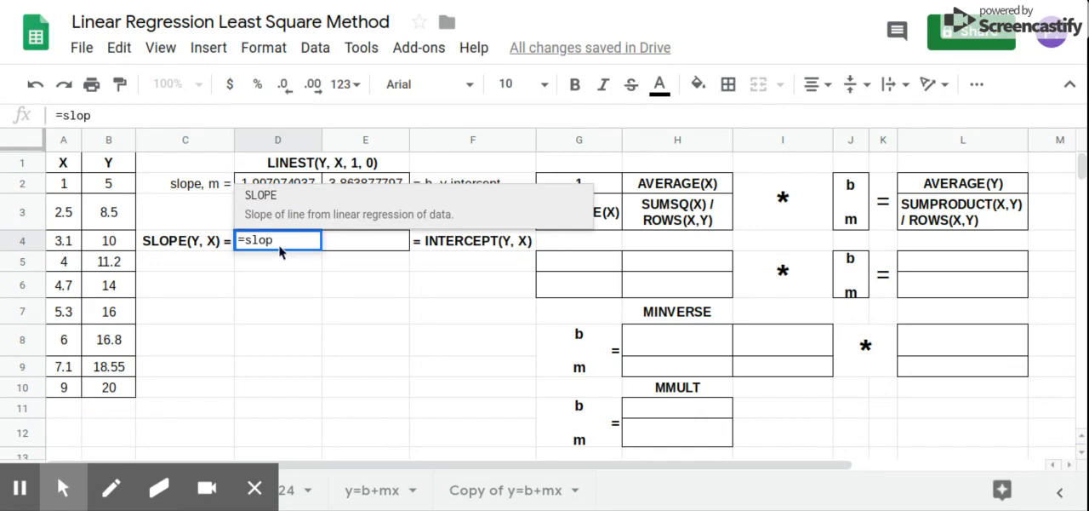
pyautogui.click(328, 211)
pyautogui.moveTo(96, 183); pyautogui.dragTo(109, 390)
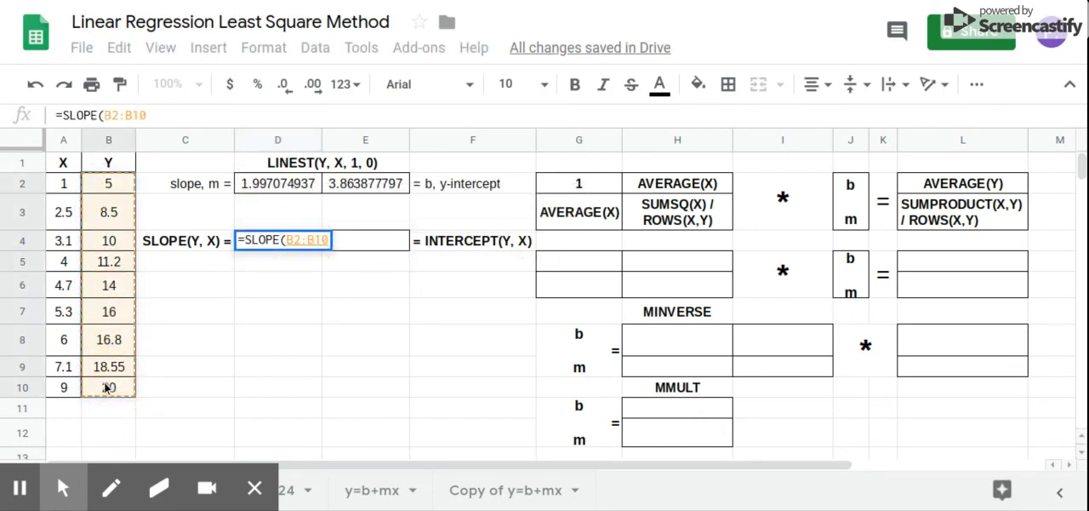
pyautogui.write(',')
pyautogui.moveTo(59, 189); pyautogui.dragTo(58, 387)
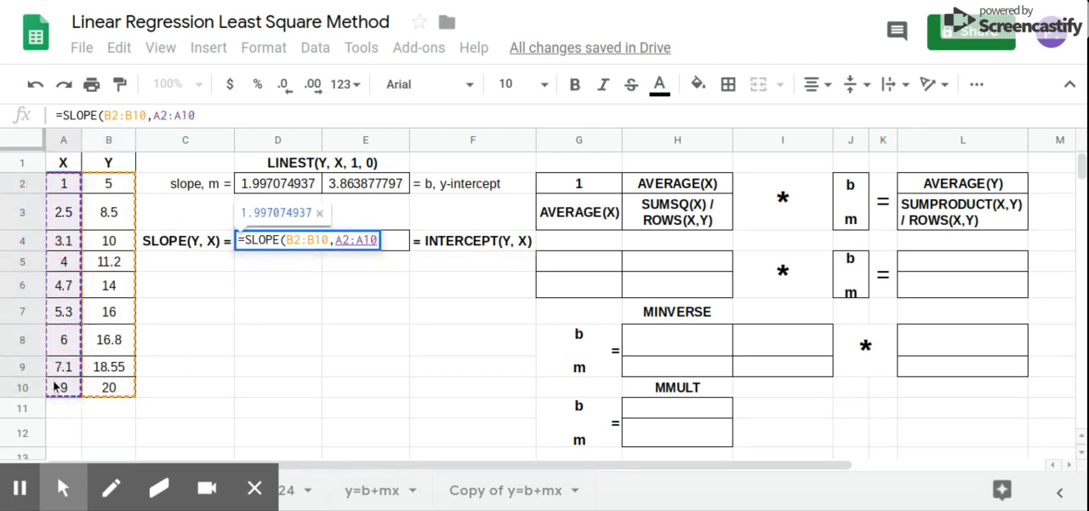
pyautogui.press('Return')
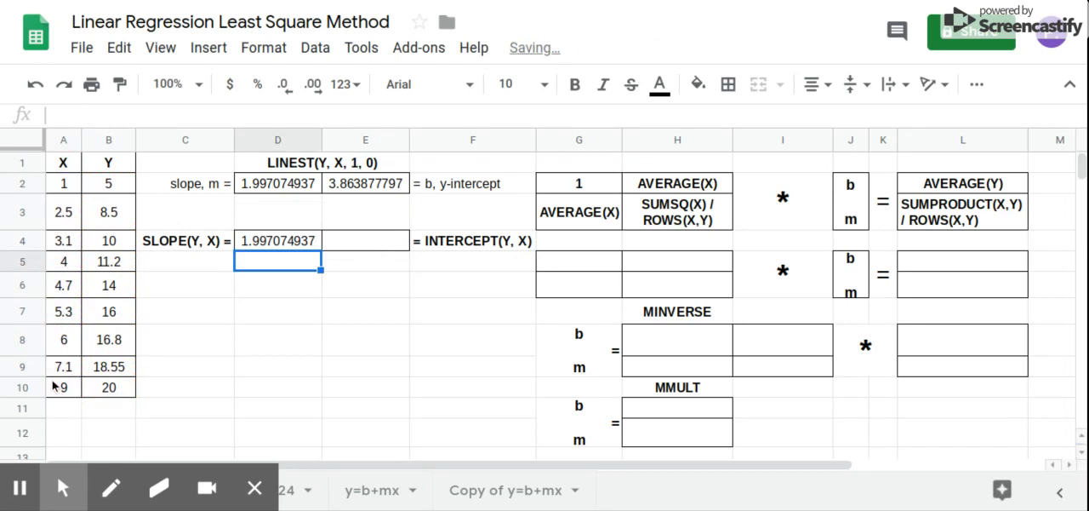
# Calculate the y-intercept in E4 with an INTERCEPT formula on B2:B10 and A2:A10
pyautogui.click(370, 237)
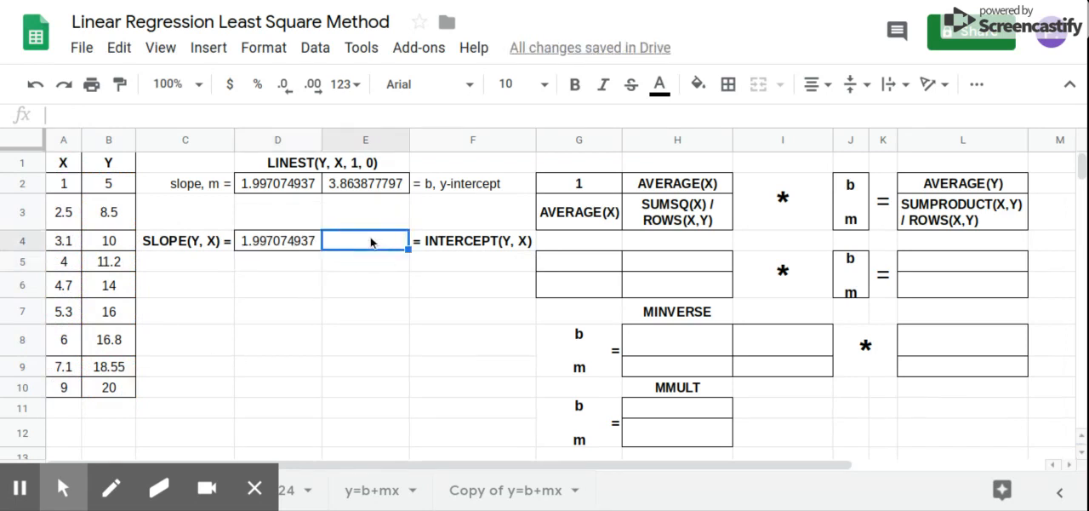
pyautogui.write('=inter')
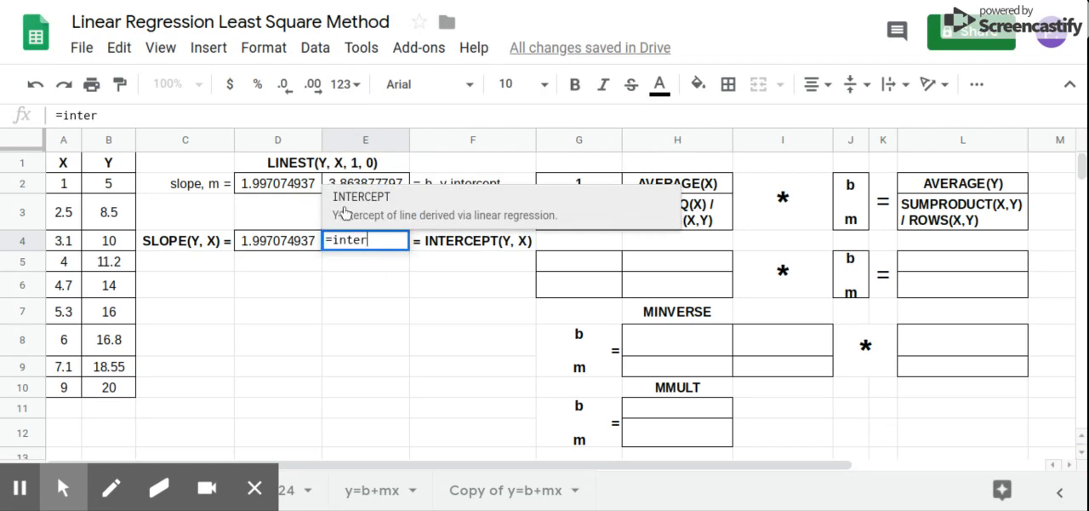
pyautogui.click(347, 208)
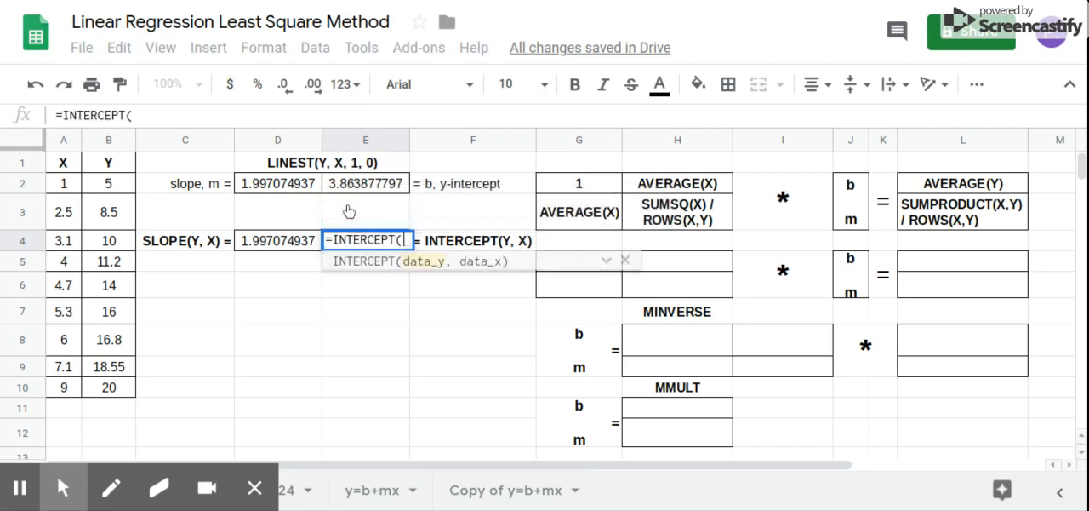
pyautogui.moveTo(125, 185); pyautogui.dragTo(119, 388)
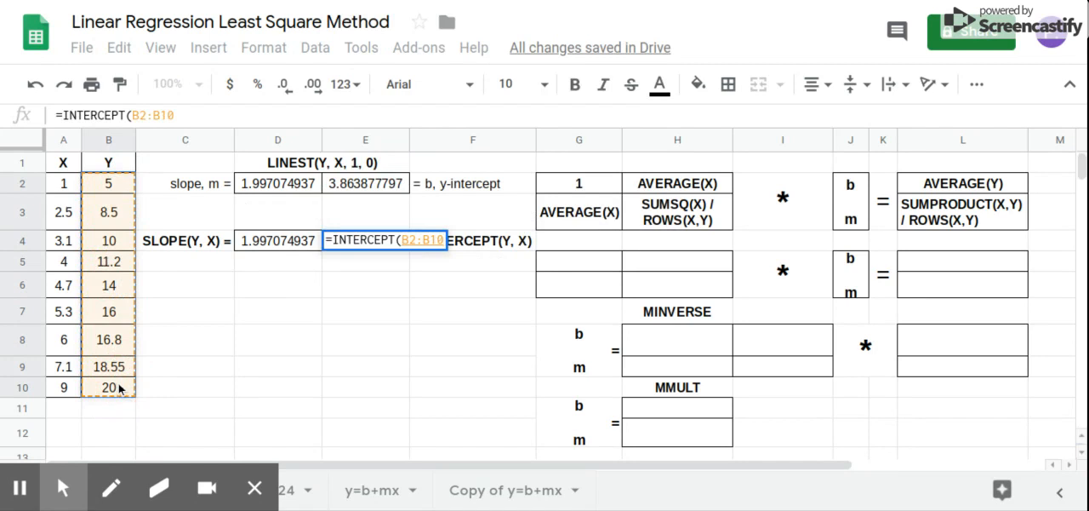
pyautogui.write(',')
pyautogui.moveTo(71, 191); pyautogui.dragTo(76, 389)
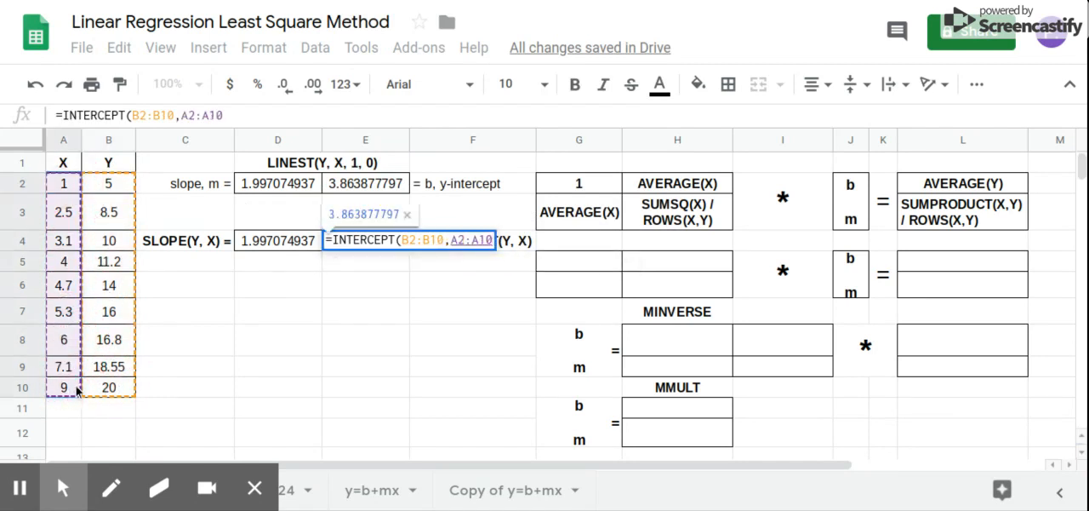
pyautogui.press('Return')
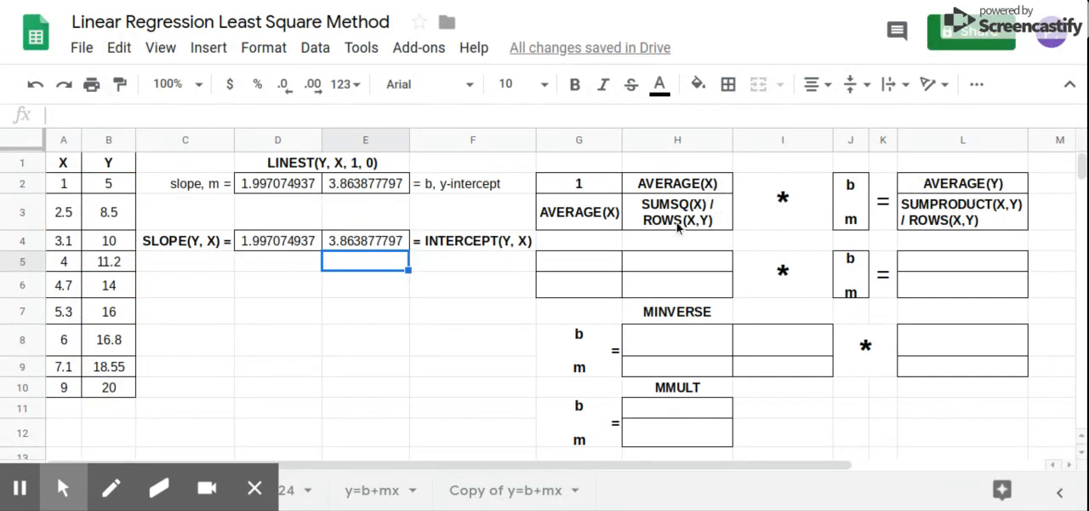
# Fill the first row of the numeric matrix with 1 in G5 and the AVERAGE of A2:A10 in H5
pyautogui.click(588, 262)
pyautogui.write('1')
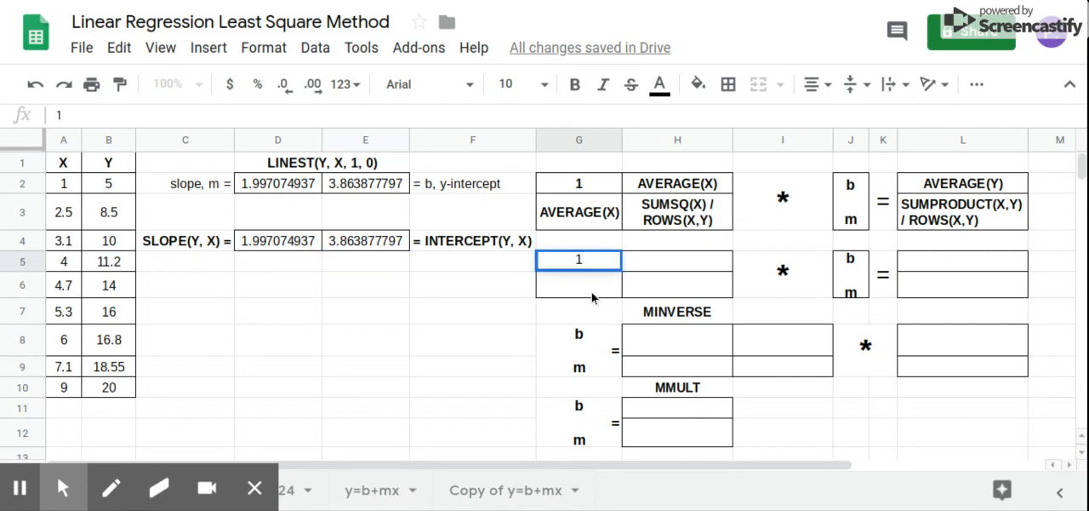
pyautogui.click(646, 260)
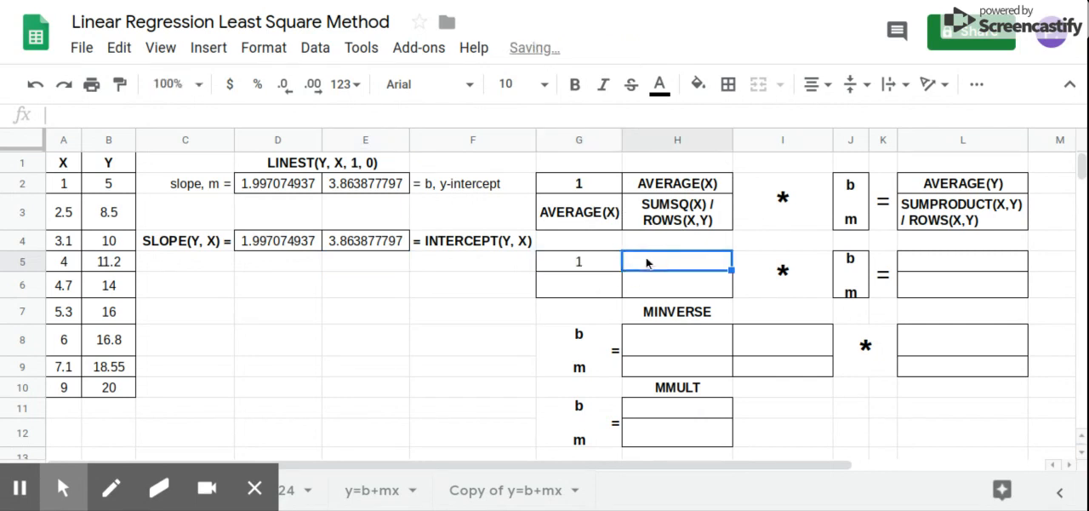
pyautogui.write('=')
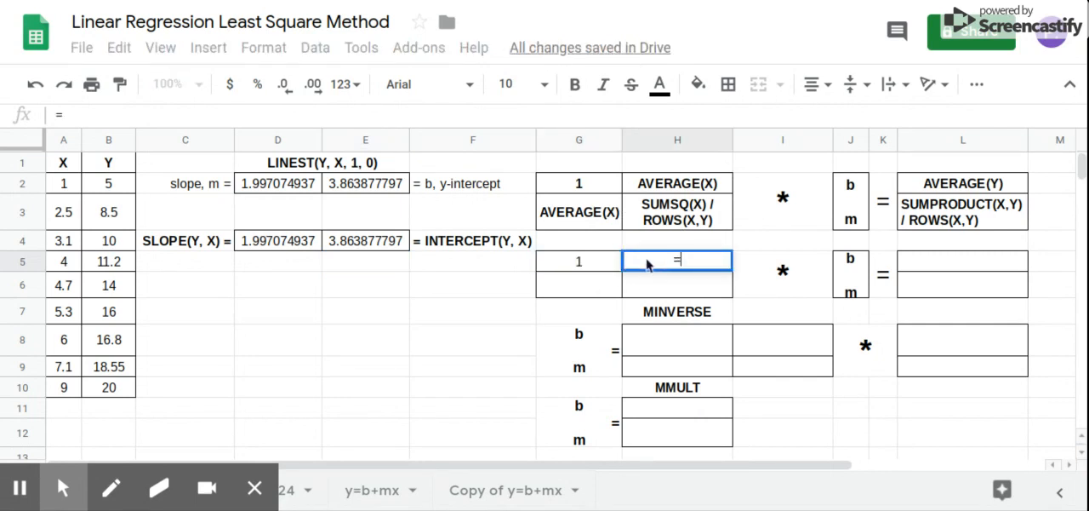
pyautogui.write('avera')
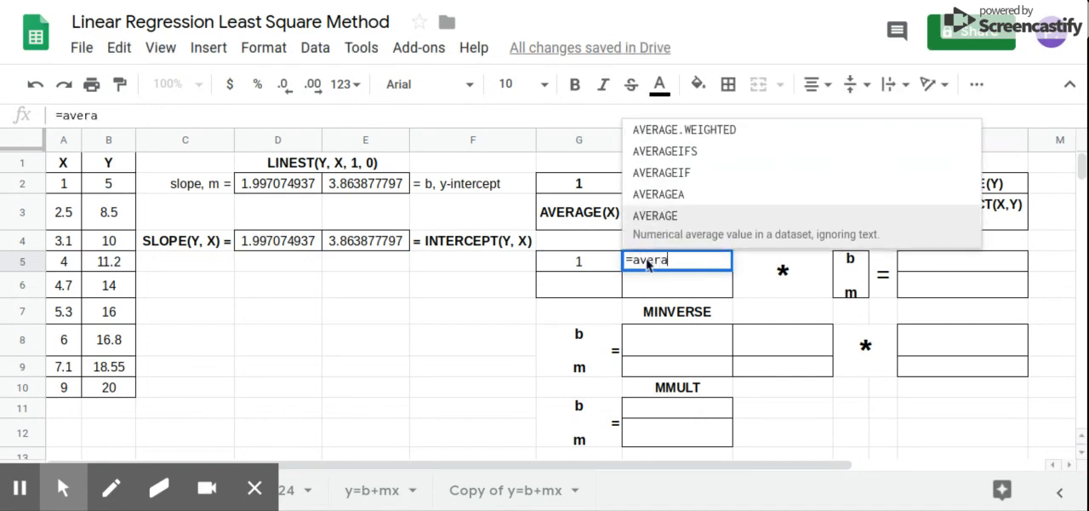
pyautogui.click(653, 226)
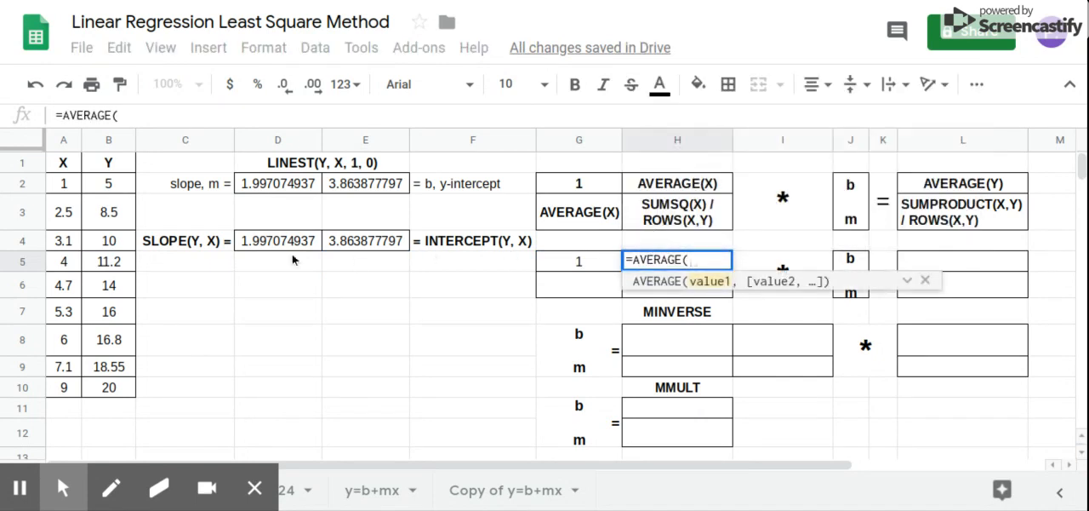
pyautogui.moveTo(68, 185); pyautogui.dragTo(64, 393)
pyautogui.press('Return')
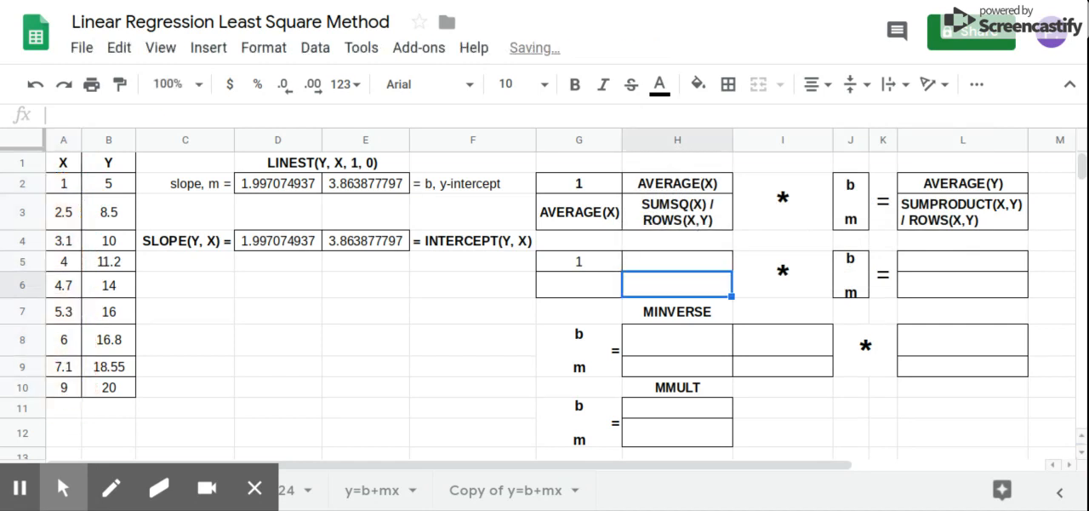
# Enter the average of the X values in G6 with an AVERAGE formula on A2:A10
pyautogui.click(586, 293)
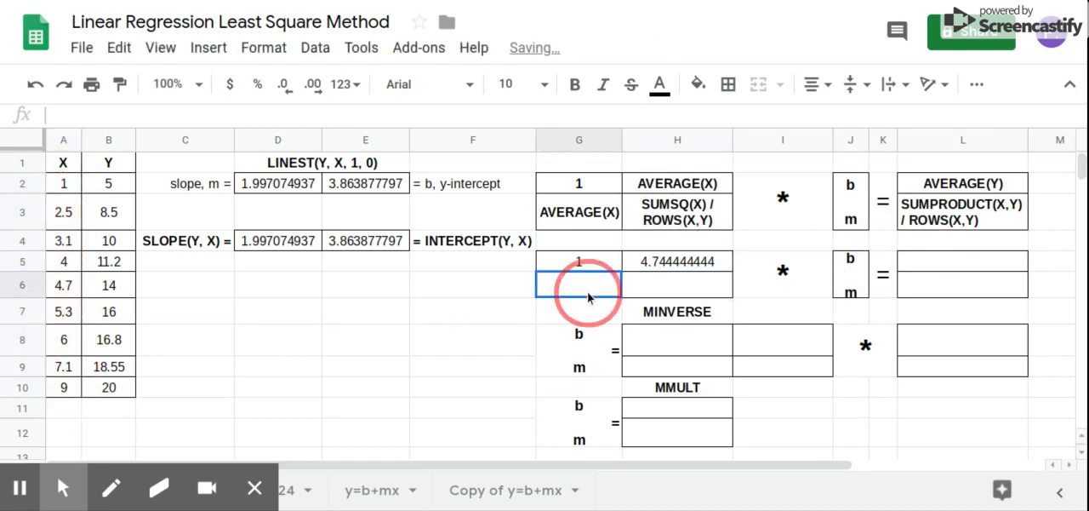
pyautogui.write('=aver')
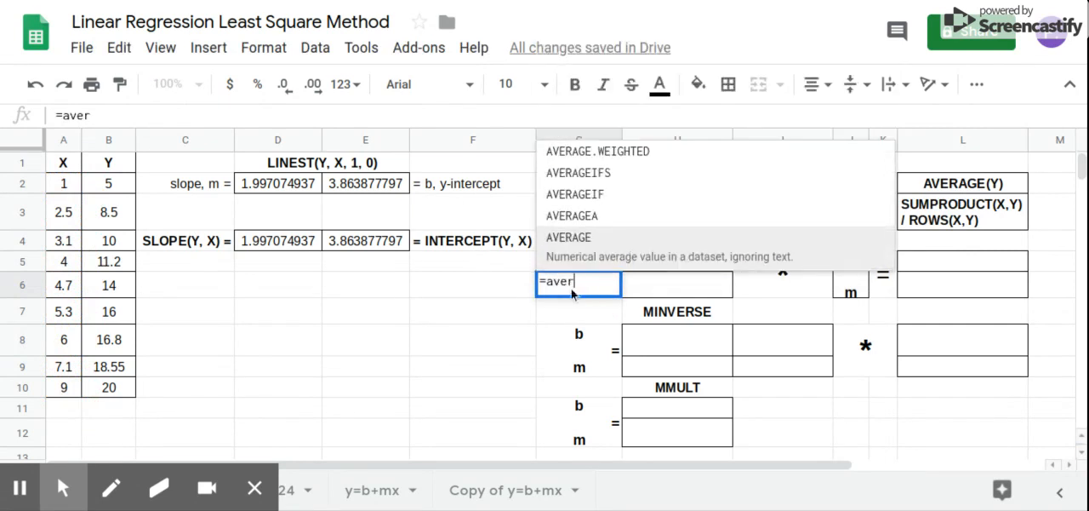
pyautogui.click(602, 256)
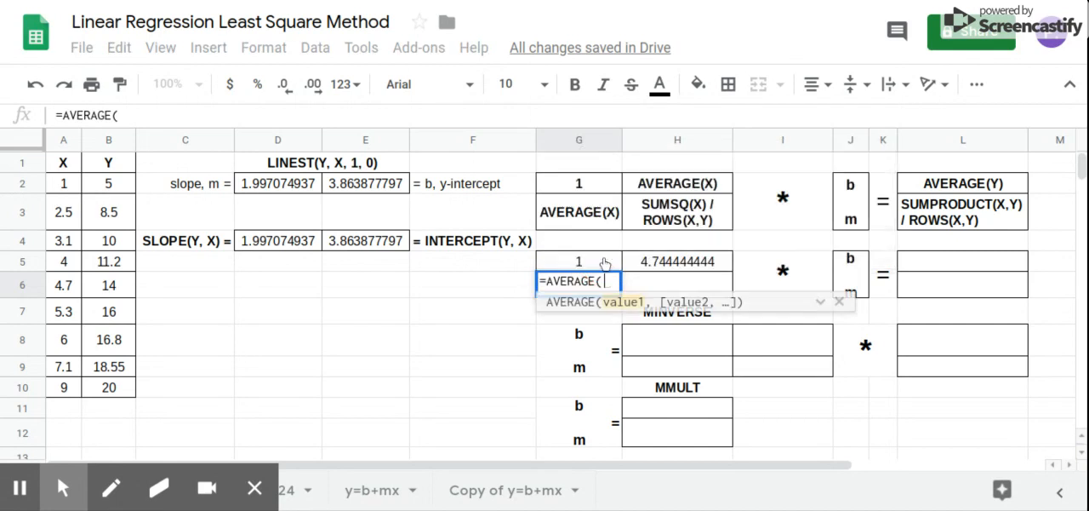
pyautogui.moveTo(72, 186); pyautogui.dragTo(72, 384)
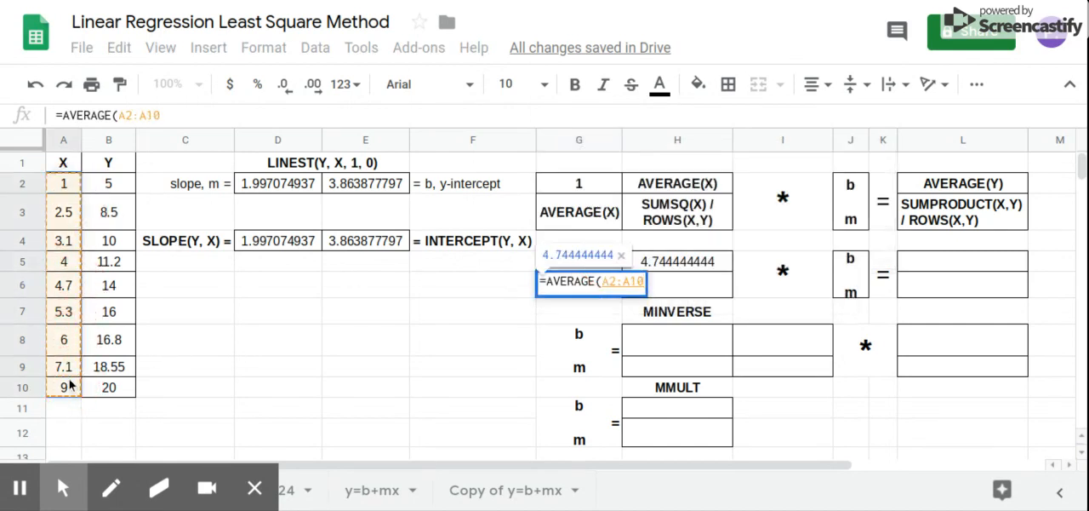
pyautogui.press('Return')
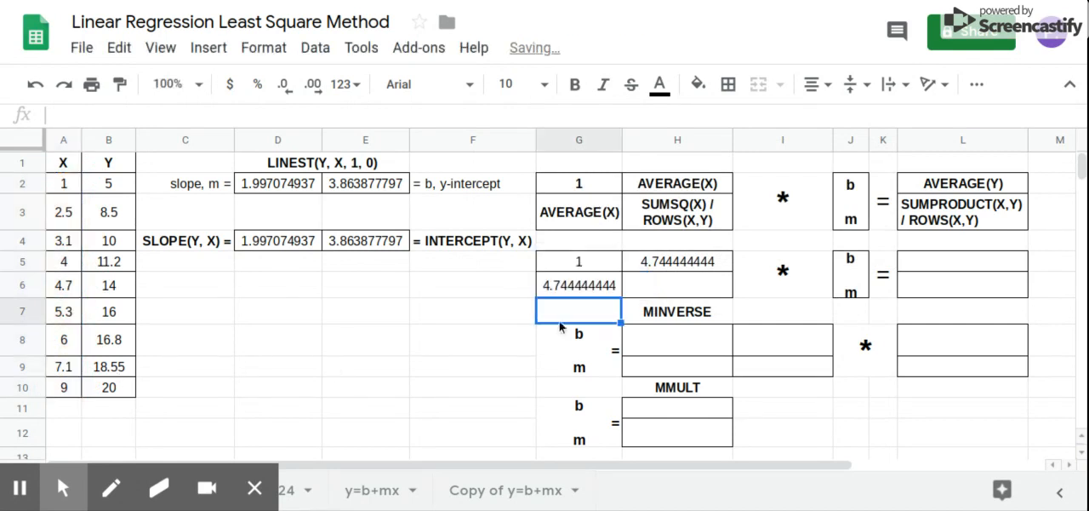
# Enter a SUMSQ formula in H6 for the X values A2:A10
pyautogui.click(661, 286)
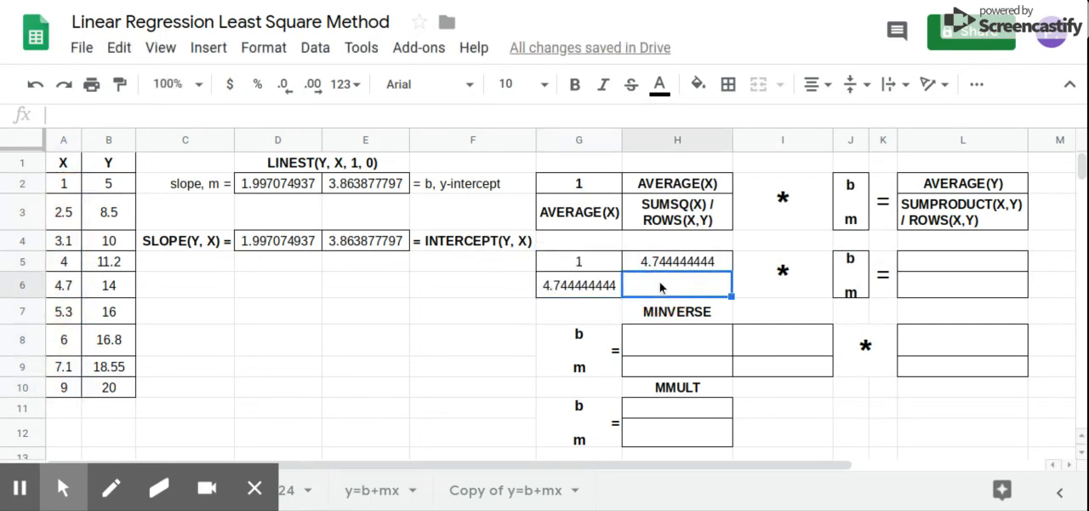
pyautogui.write('=sumsq')
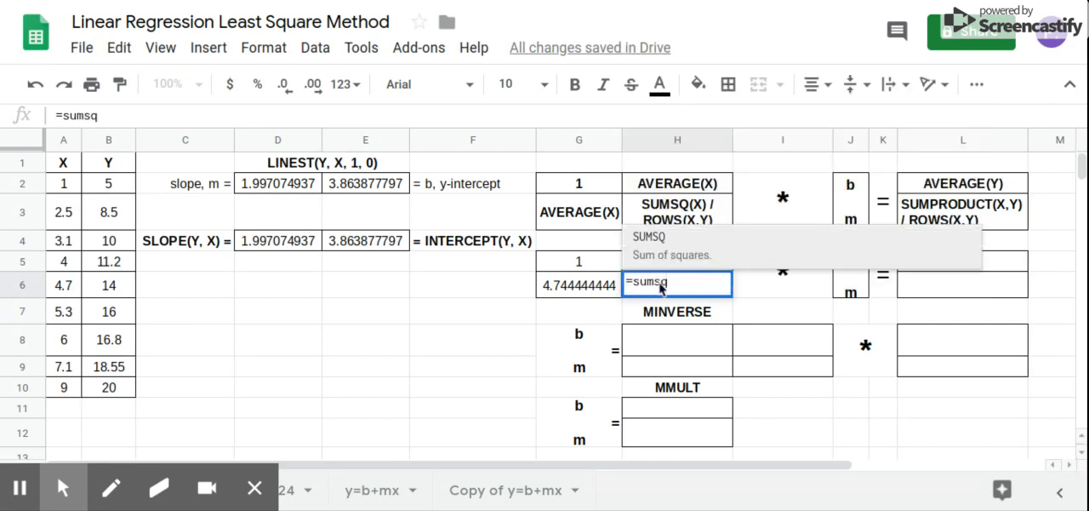
pyautogui.click(705, 253)
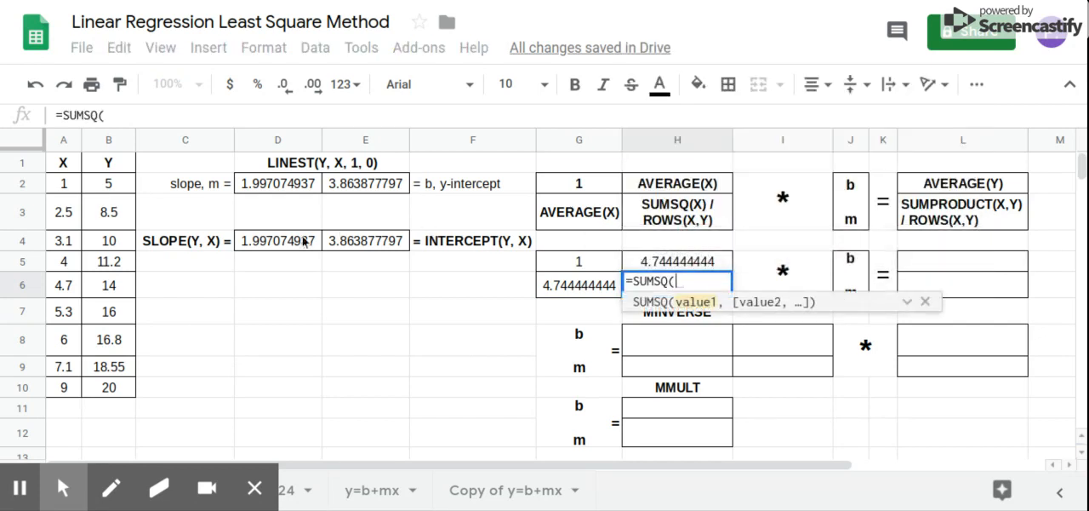
pyautogui.moveTo(73, 186); pyautogui.dragTo(57, 391)
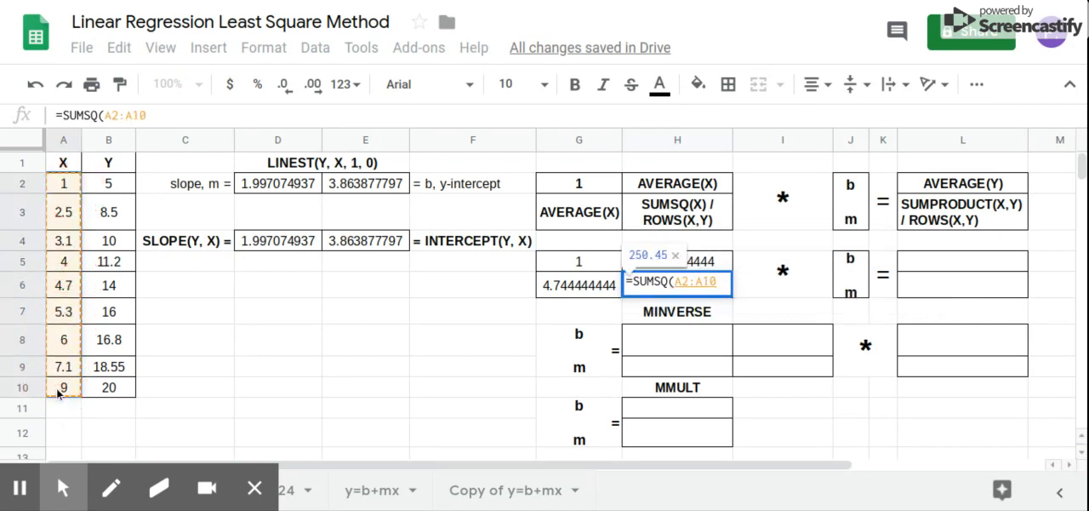
pyautogui.press('Return')
# Extend the SUMSQ formula in H6 by dividing it by ROWS of the X and Y data range
pyautogui.click(695, 281)
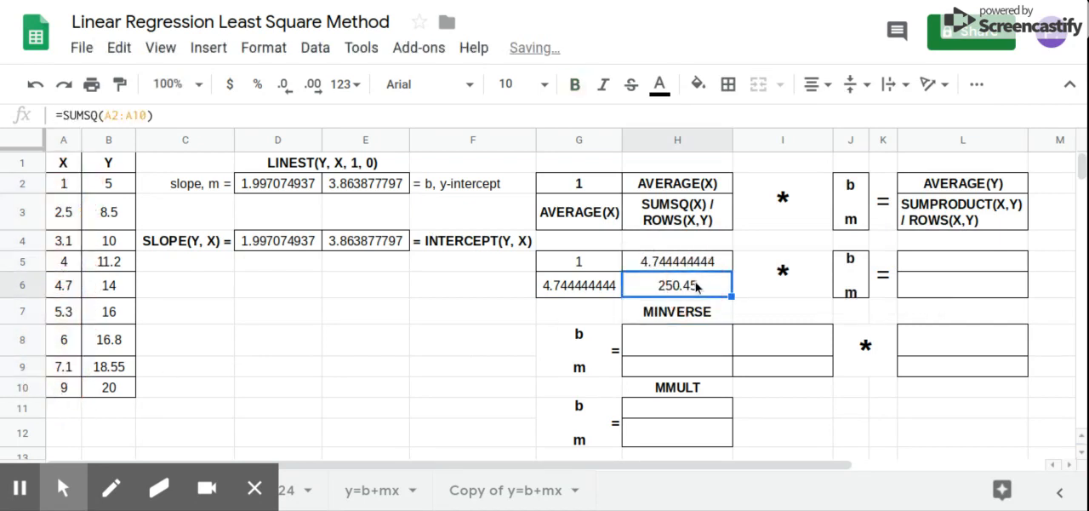
pyautogui.click(419, 115)
pyautogui.write('/')
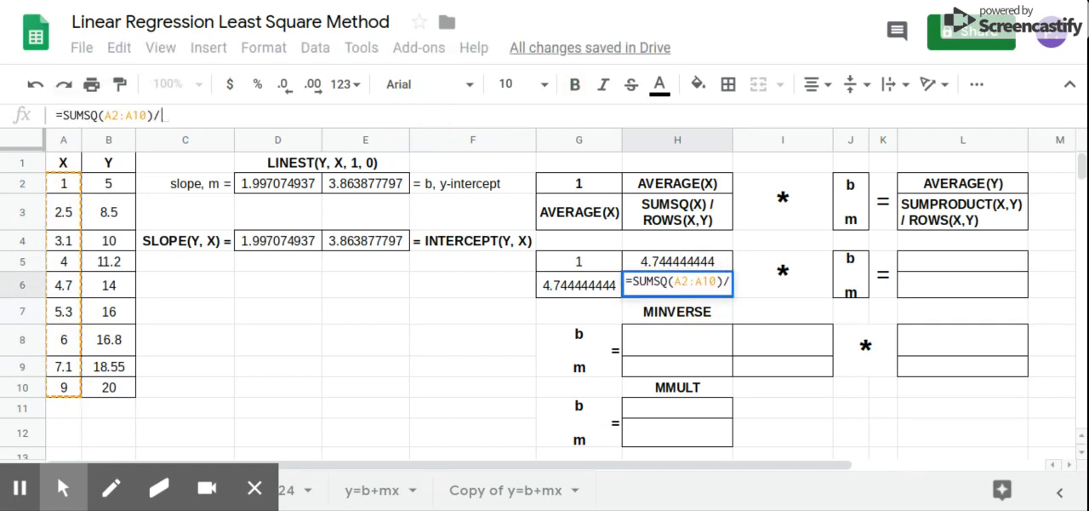
pyautogui.write('rows')
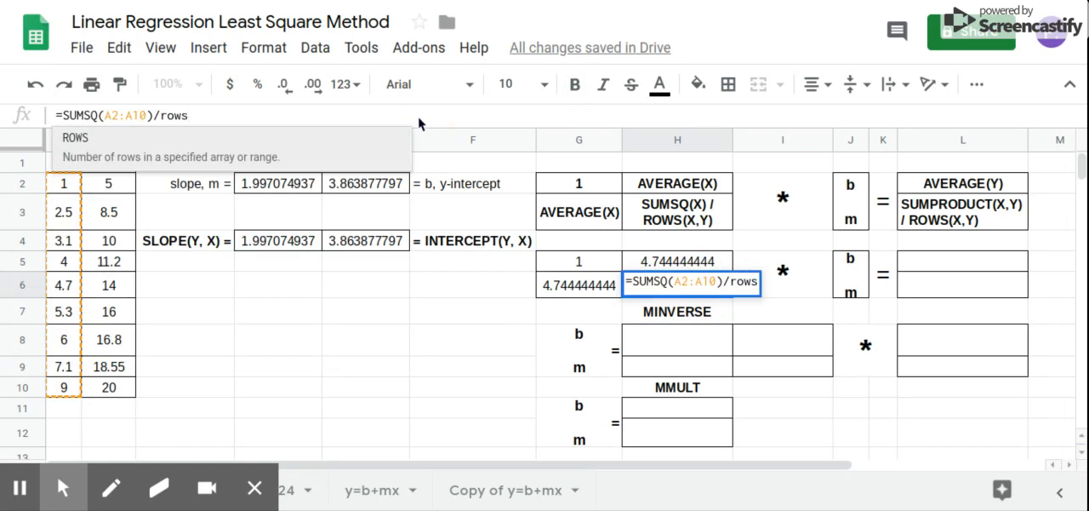
pyautogui.click(311, 146)
pyautogui.moveTo(52, 193); pyautogui.dragTo(96, 385)
pyautogui.press('Return')
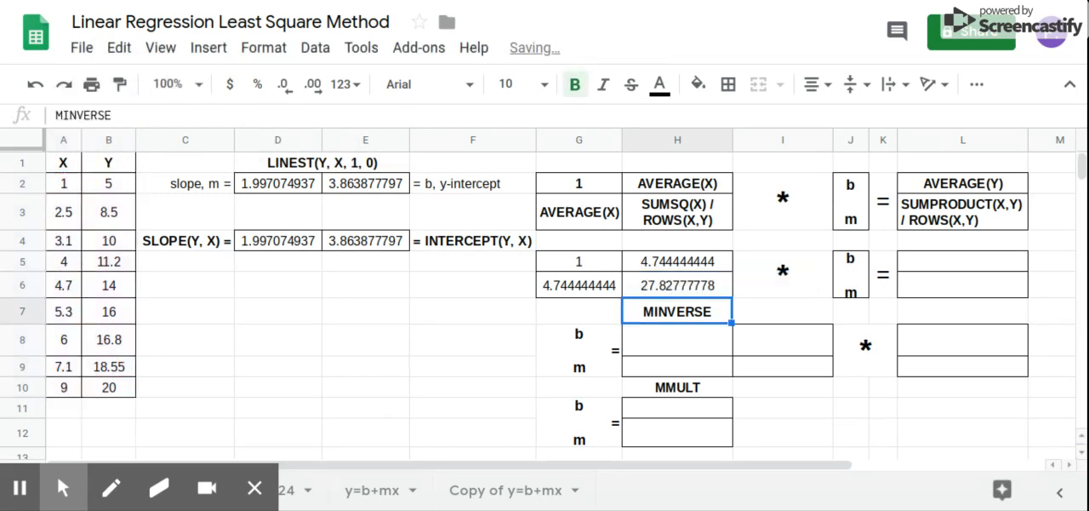
# Enter an AVERAGE formula for the Y values B2:B10 in L5
pyautogui.click(977, 265)
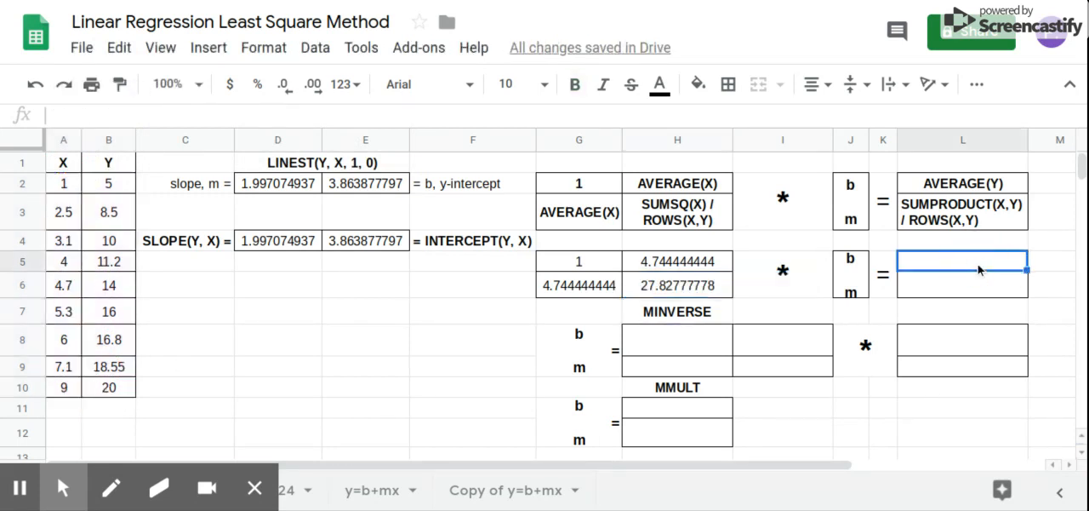
pyautogui.write('=a')
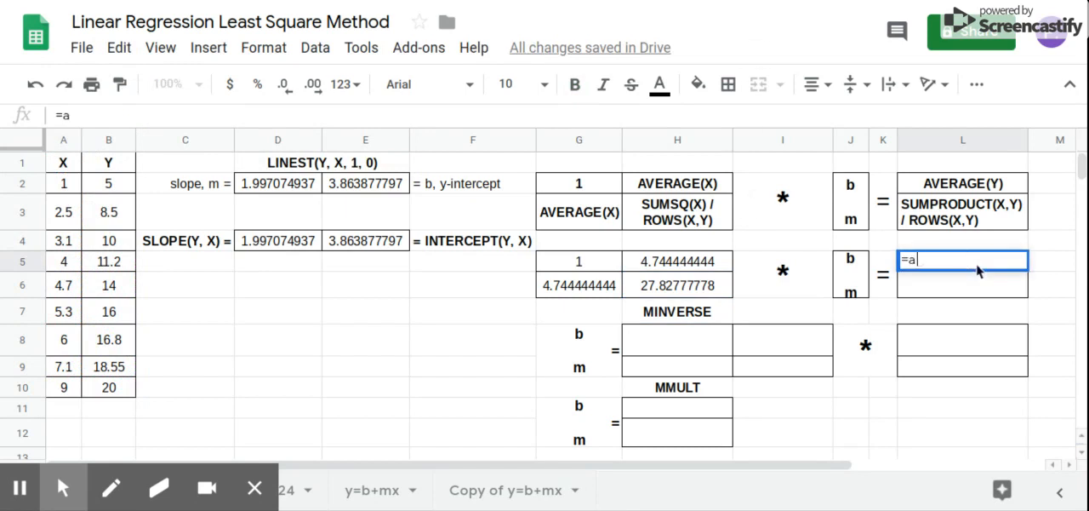
pyautogui.write('verag')
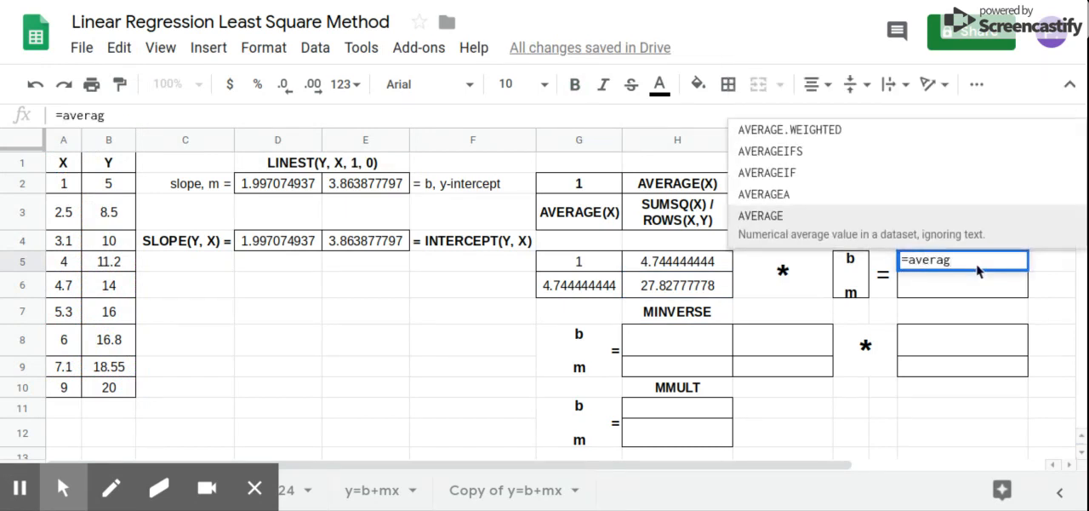
pyautogui.click(944, 223)
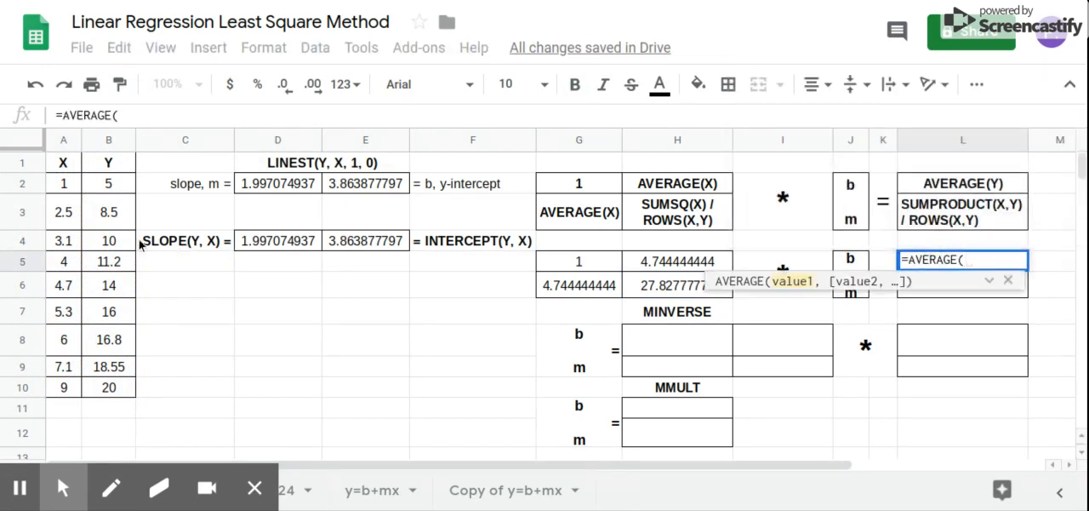
pyautogui.moveTo(108, 184); pyautogui.dragTo(109, 387)
pyautogui.press('Return')
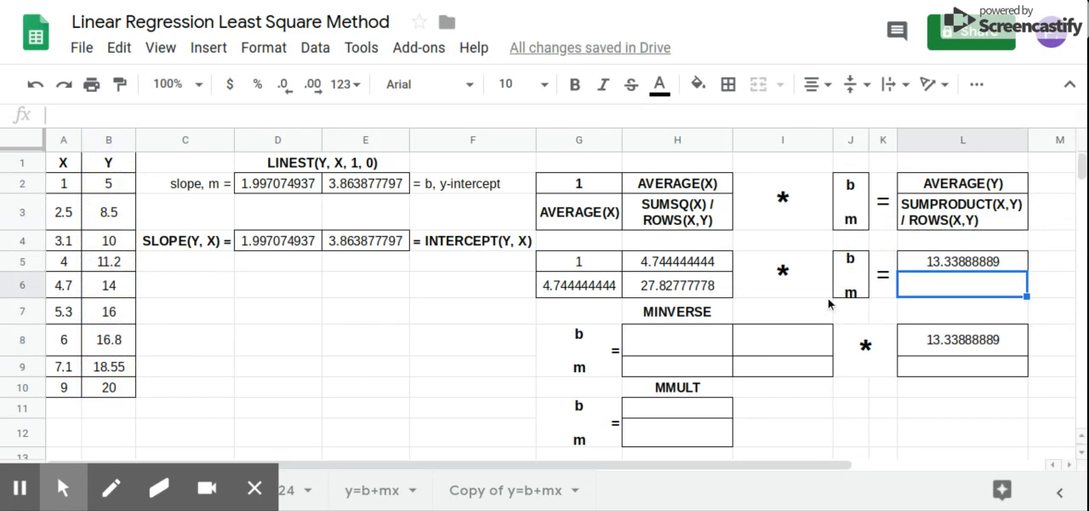
# Enter a SUMPRODUCT formula in L6 for the X values A2:A10 and the Y values B2:B10
pyautogui.write('=sump')
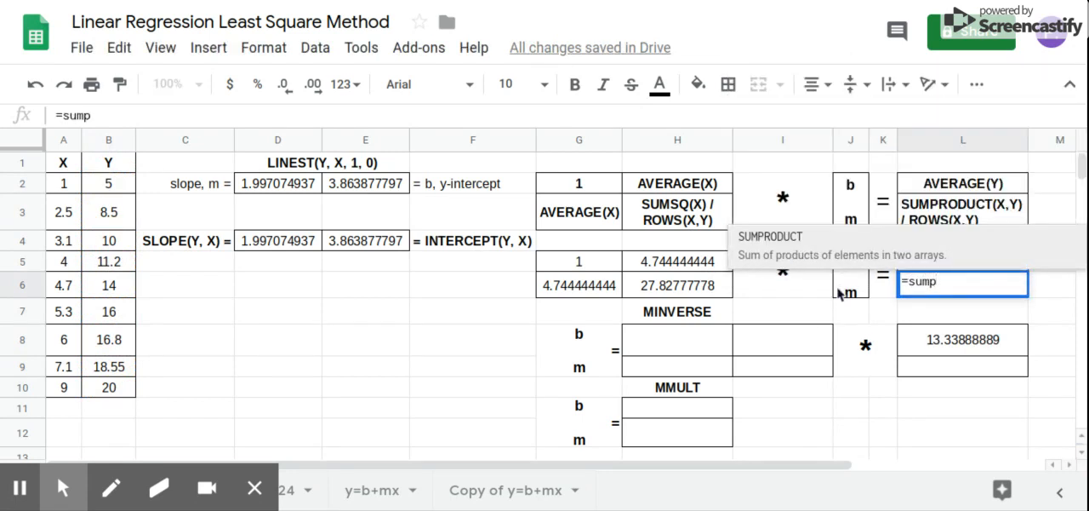
pyautogui.click(858, 248)
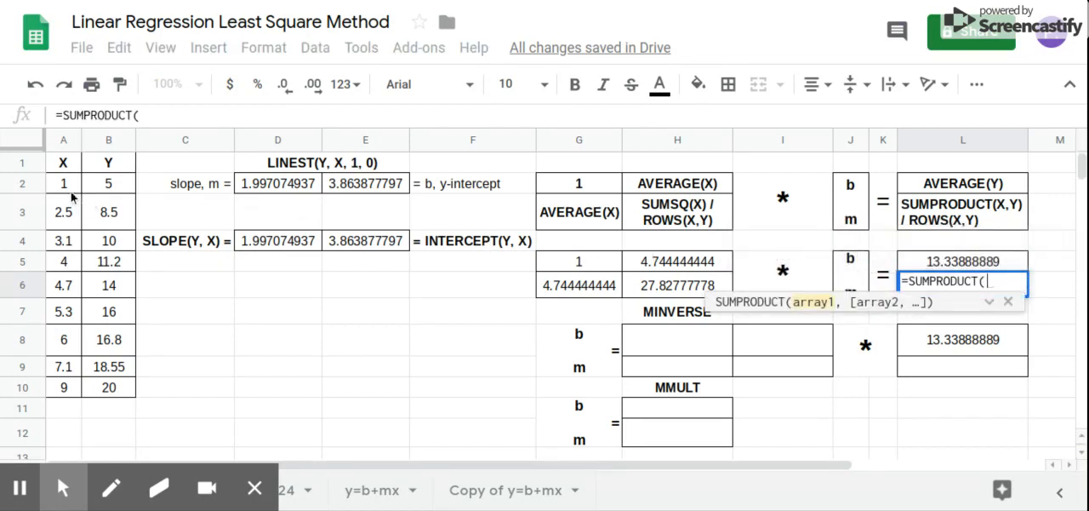
pyautogui.moveTo(70, 183); pyautogui.dragTo(68, 384)
pyautogui.write(',')
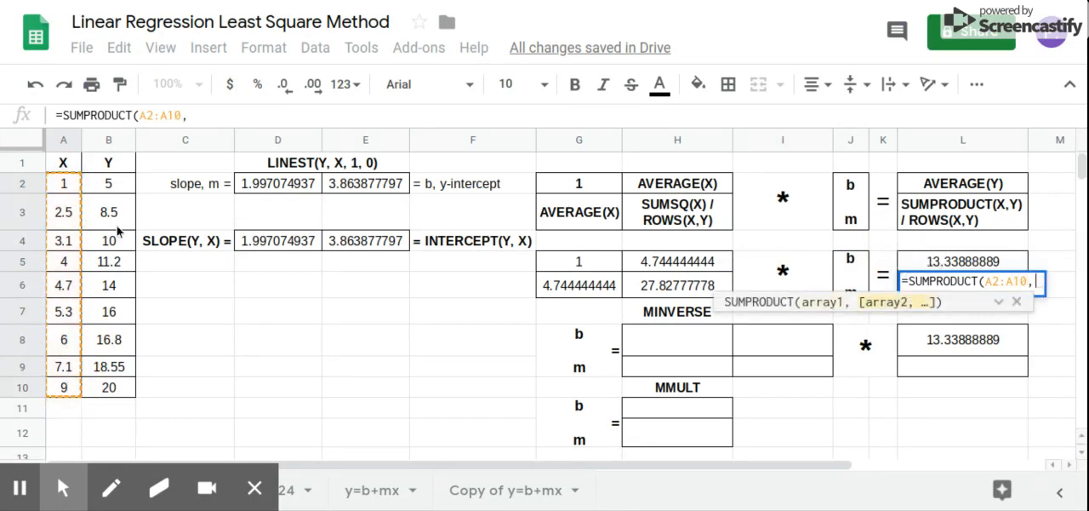
pyautogui.moveTo(109, 185); pyautogui.dragTo(108, 389)
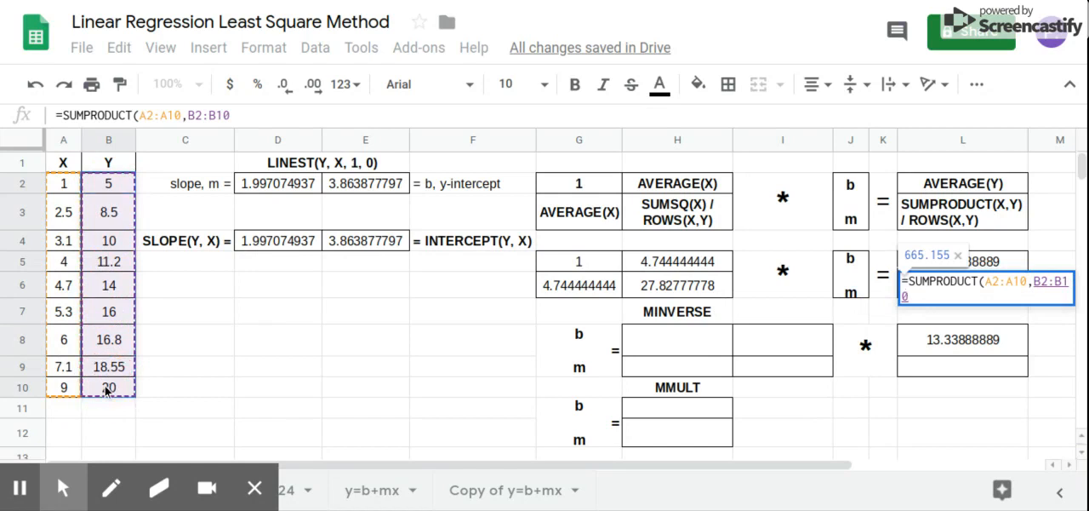
pyautogui.press('Return')
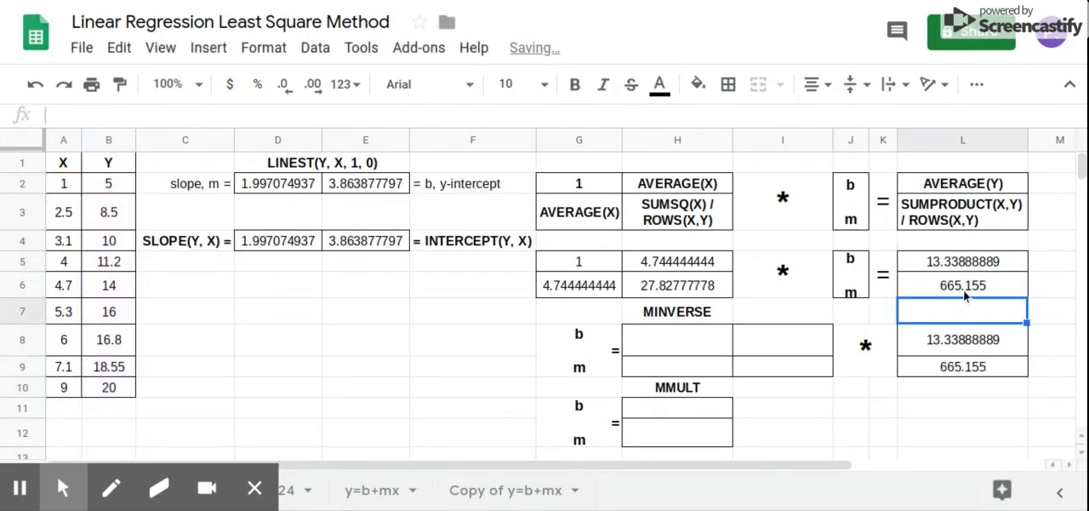
# Extend the SUMPRODUCT formula in L6 by dividing it by ROWS of the X and Y data range A2:B10
pyautogui.click(966, 294)
pyautogui.click(409, 117)
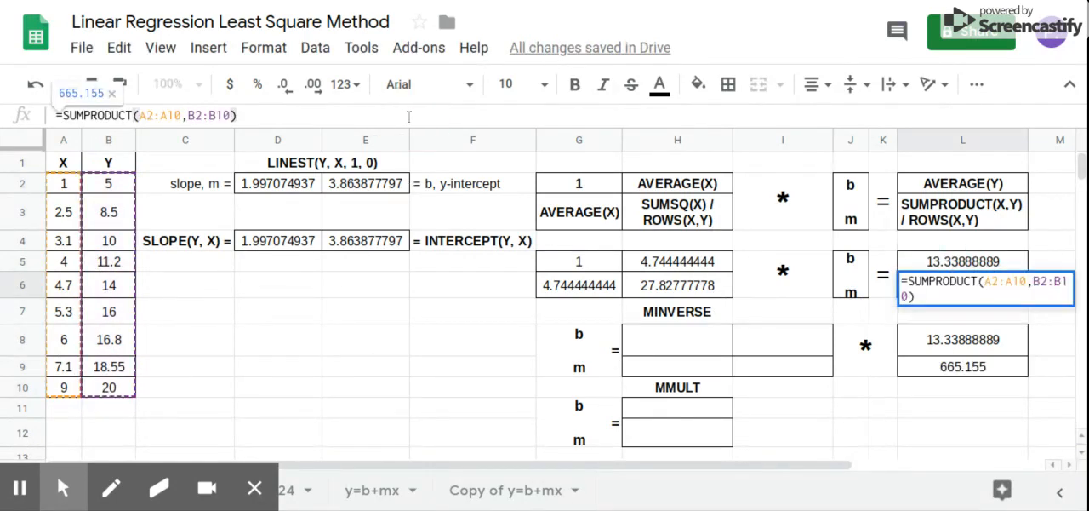
pyautogui.write('/rows')
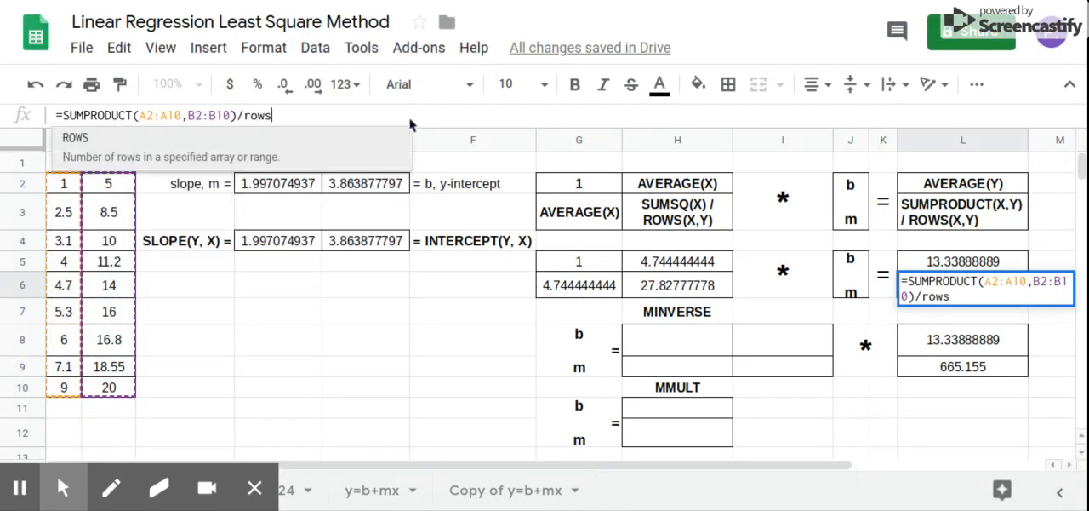
pyautogui.click(357, 153)
pyautogui.moveTo(64, 189); pyautogui.dragTo(101, 377)
pyautogui.moveTo(66, 183); pyautogui.dragTo(101, 385)
pyautogui.press('Return')
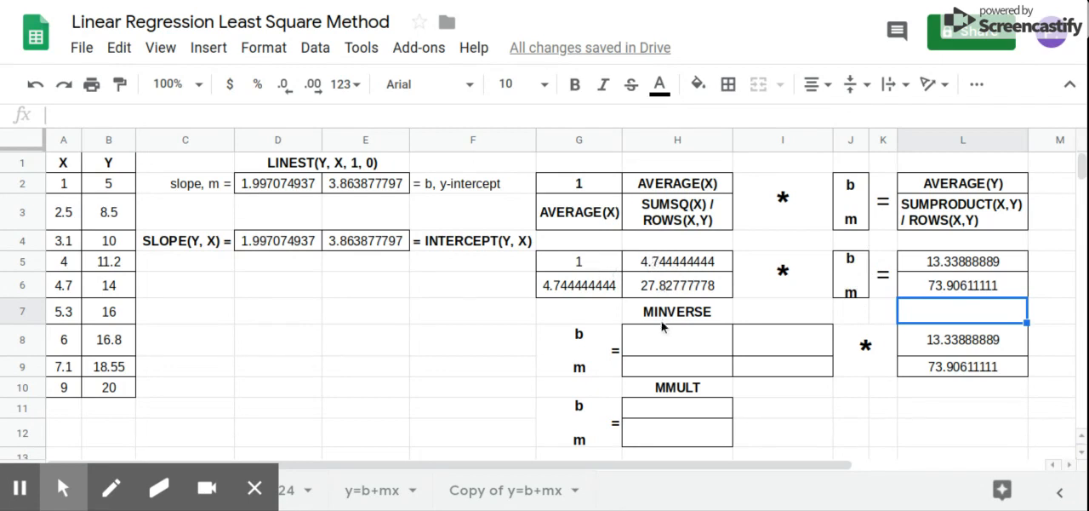
# Compute the inverse of the matrix G5:H6 with a MINVERSE formula in H8
pyautogui.click(668, 342)
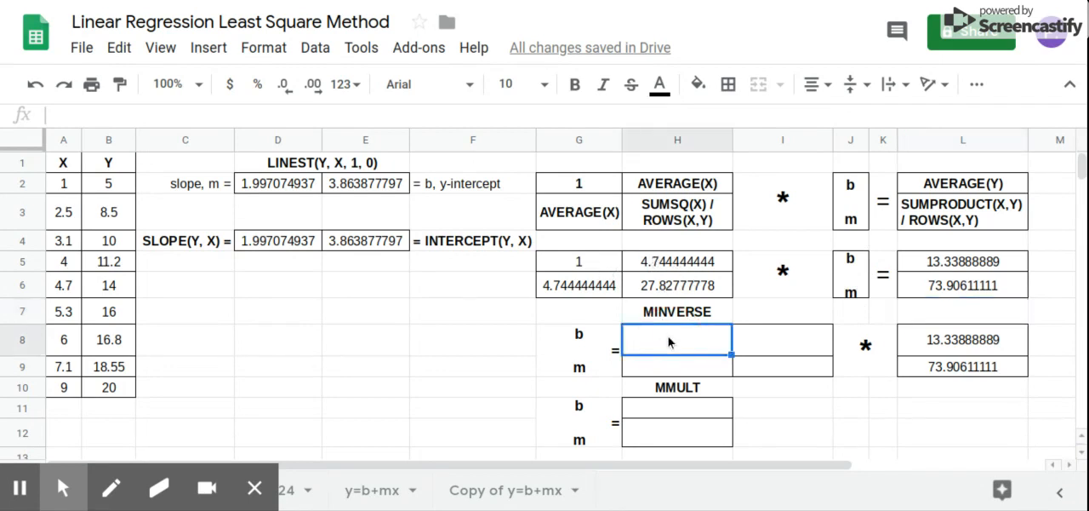
pyautogui.write('=min')
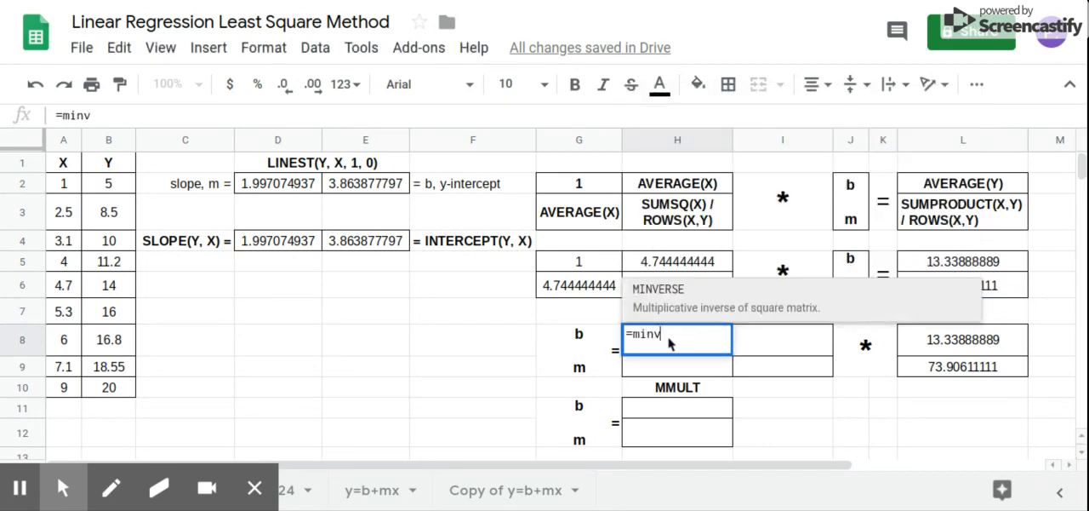
pyautogui.write('v')
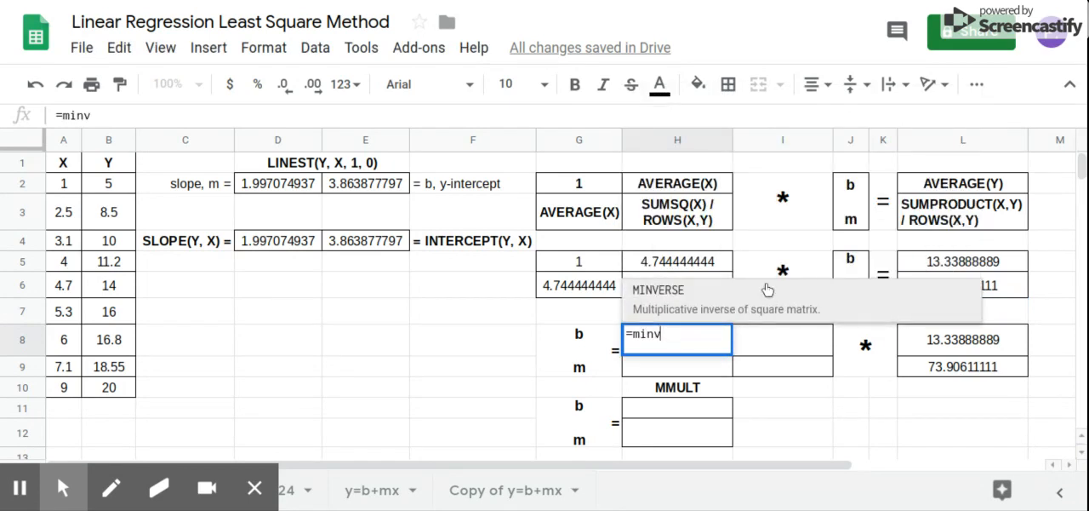
pyautogui.click(647, 294)
pyautogui.moveTo(593, 261); pyautogui.dragTo(662, 288)
pyautogui.press('Return')
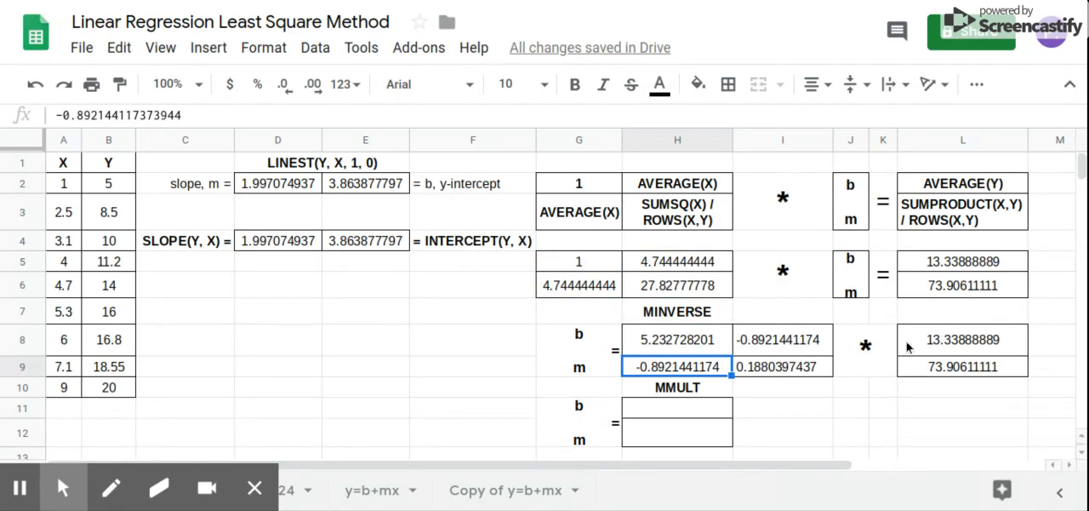
# Multiply the inverse matrix H8:I9 by the column vector L8:L9 with an MMULT formula in H11
pyautogui.click(673, 412)
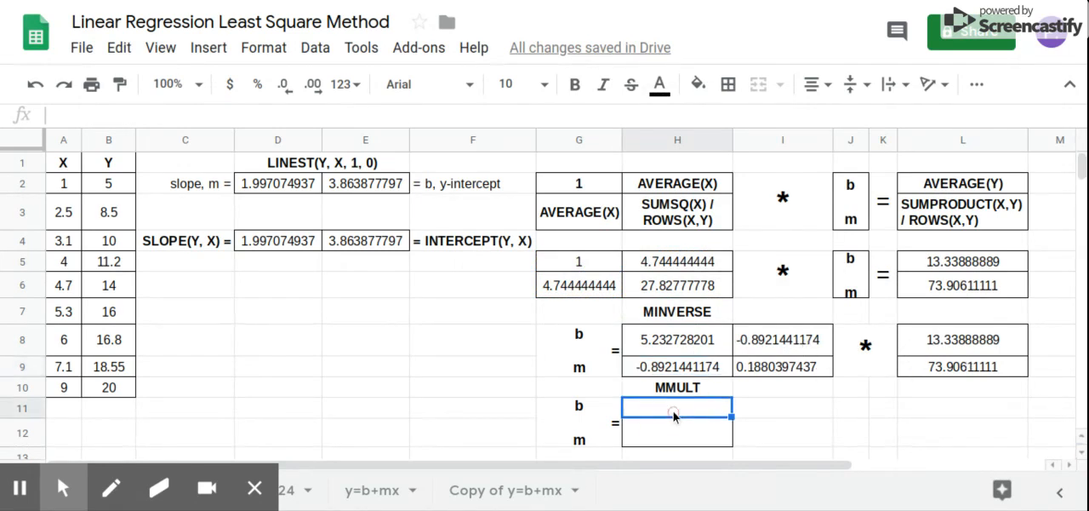
pyautogui.write('=mmul')
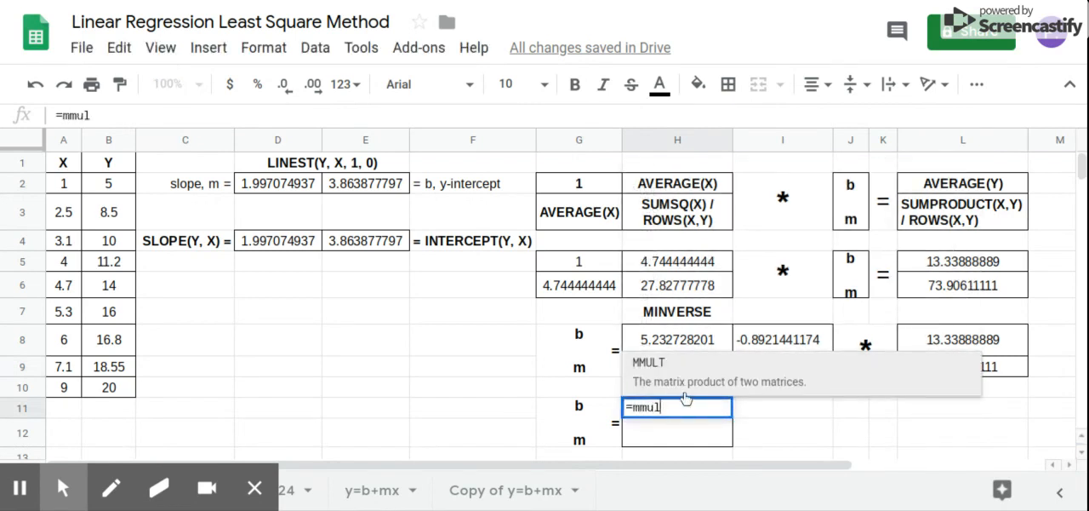
pyautogui.click(695, 382)
pyautogui.moveTo(660, 340); pyautogui.dragTo(758, 371)
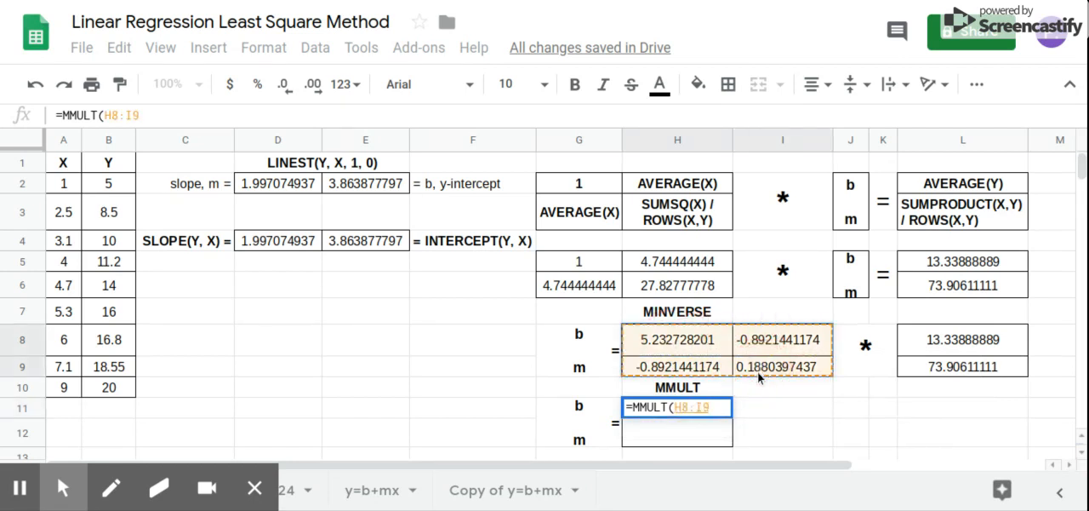
pyautogui.write(',')
pyautogui.moveTo(929, 346); pyautogui.dragTo(932, 368)
pyautogui.press('Return')
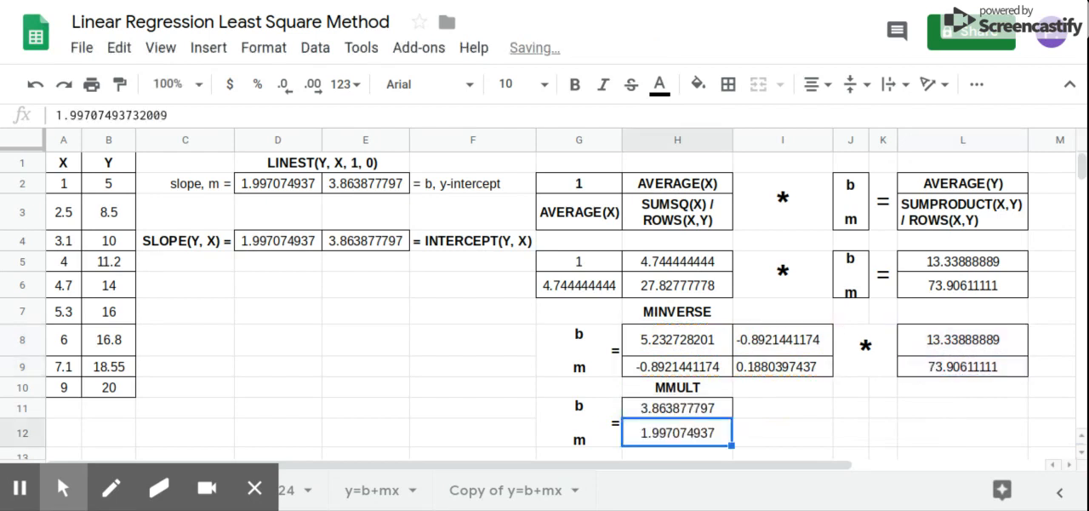